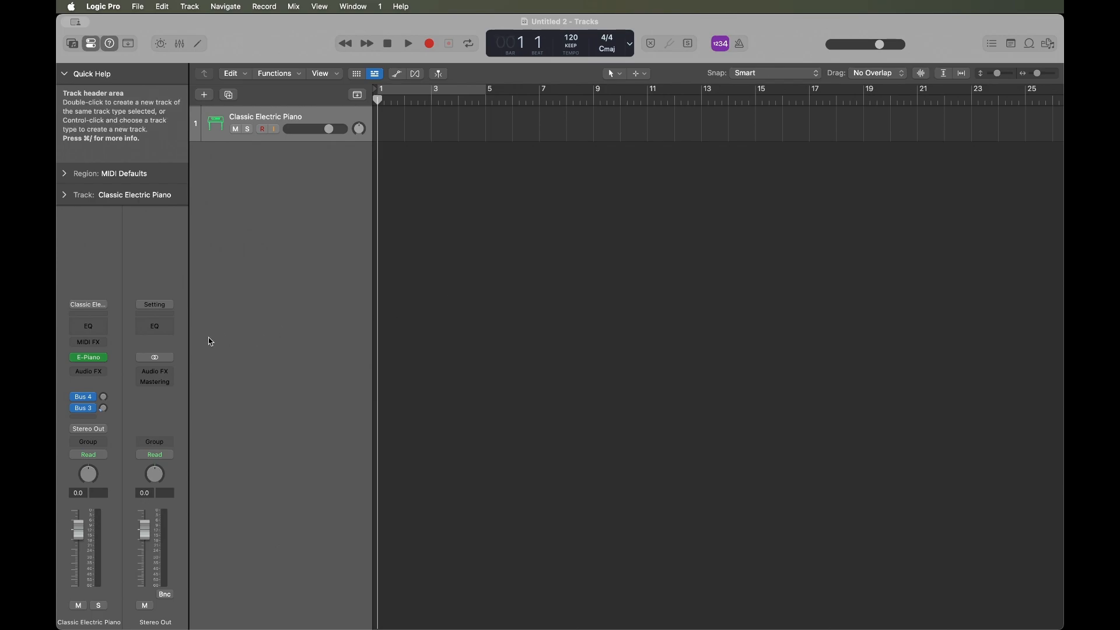
Insert the Surge Synth Team Stochas plug-in as a MIDI effect on the Classic Electric Piano track.
{"action": "left_click", "coordinate": [102, 344]}
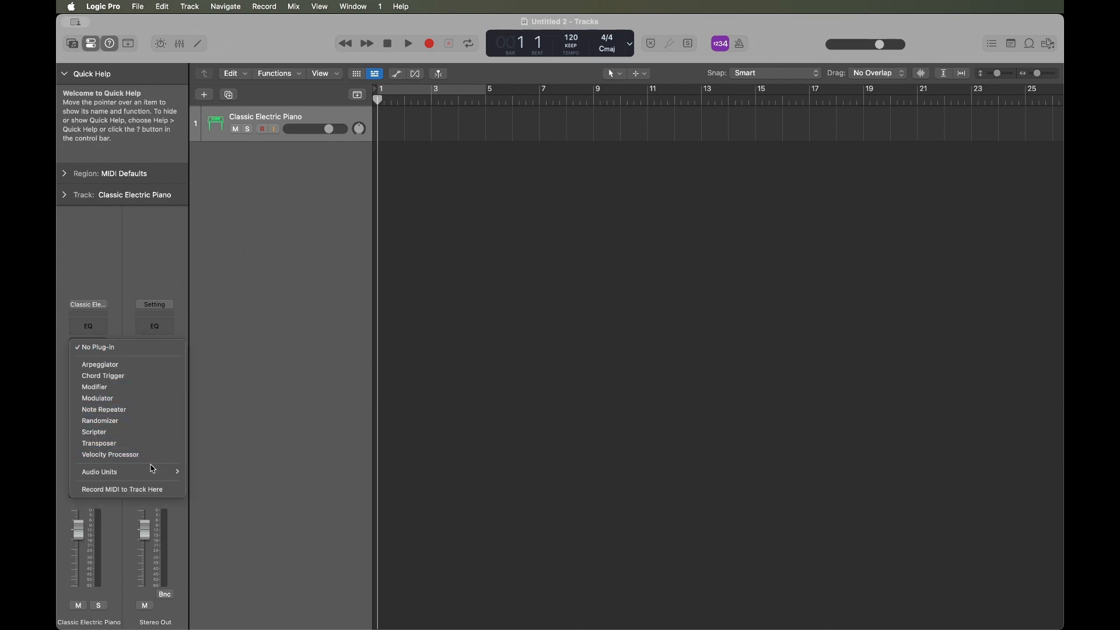
{"action": "mouse_move", "coordinate": [154, 471]}
{"action": "mouse_move", "coordinate": [220, 472]}
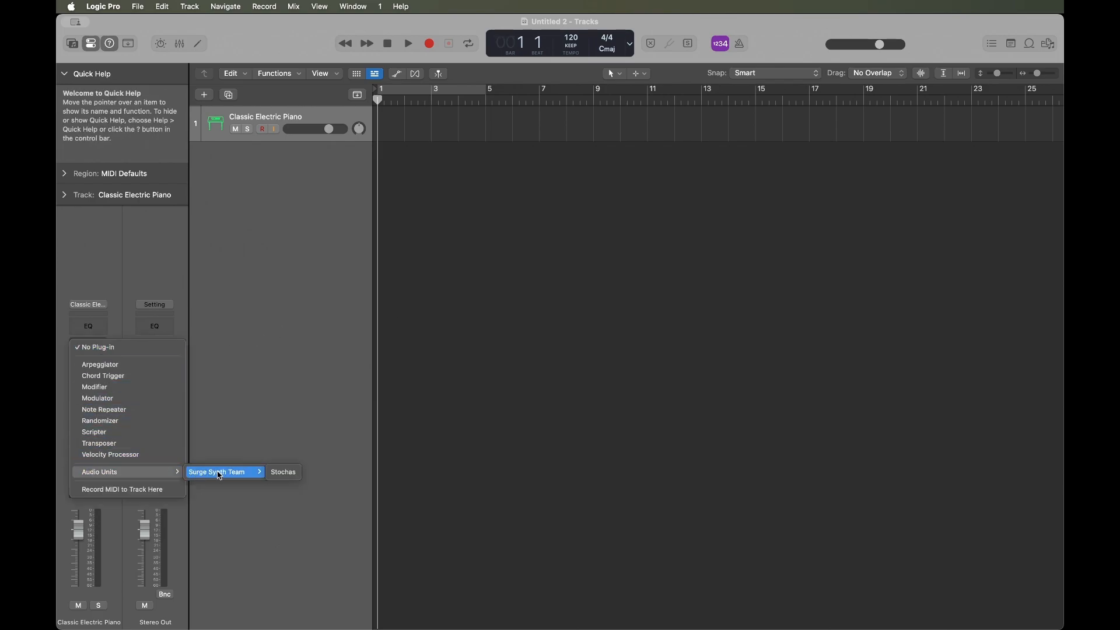
{"action": "left_click", "coordinate": [282, 474]}
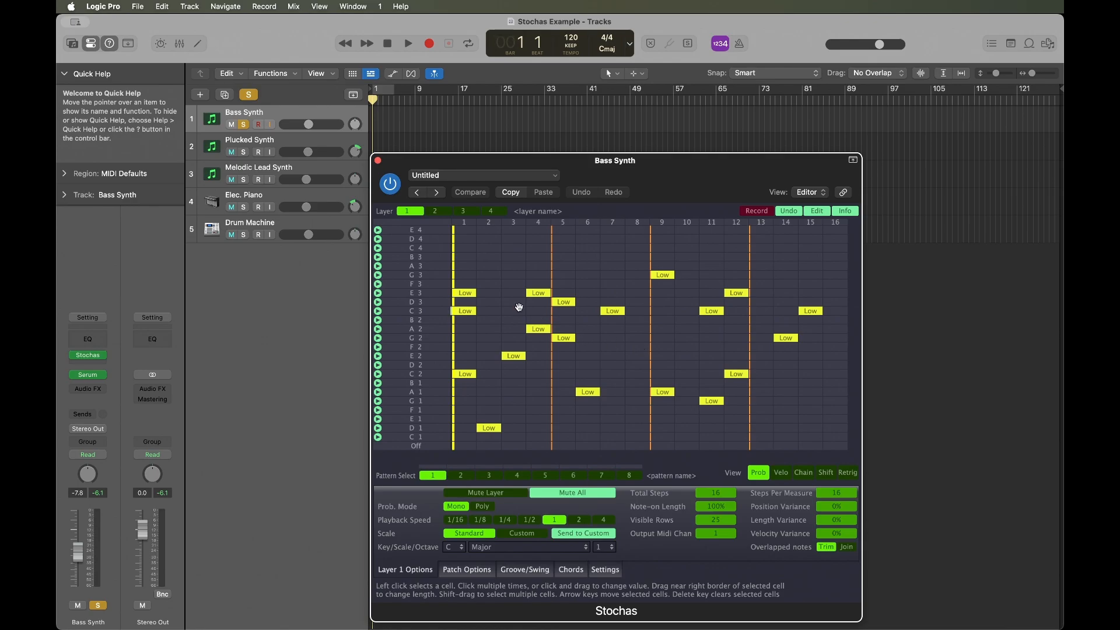
Play the soloed Bass Synth track with its Stochas pattern.
{"action": "key", "text": "space"}
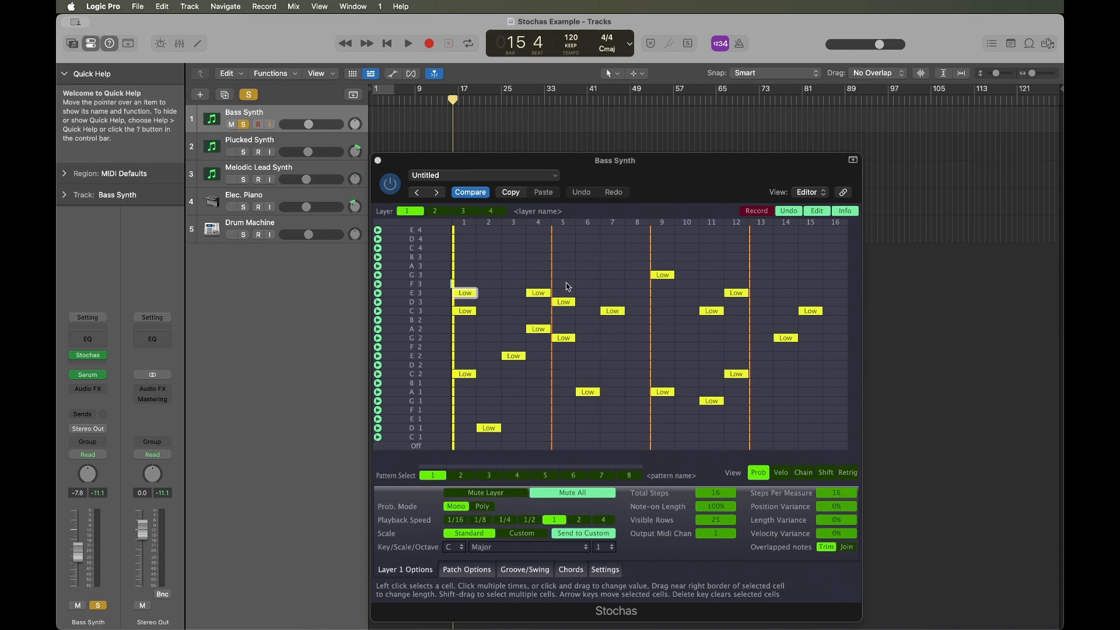
Add Low-probability cells in row A 3 at steps 2 to 5 of the Bass Synth pattern.
{"action": "left_click", "coordinate": [491, 267]}
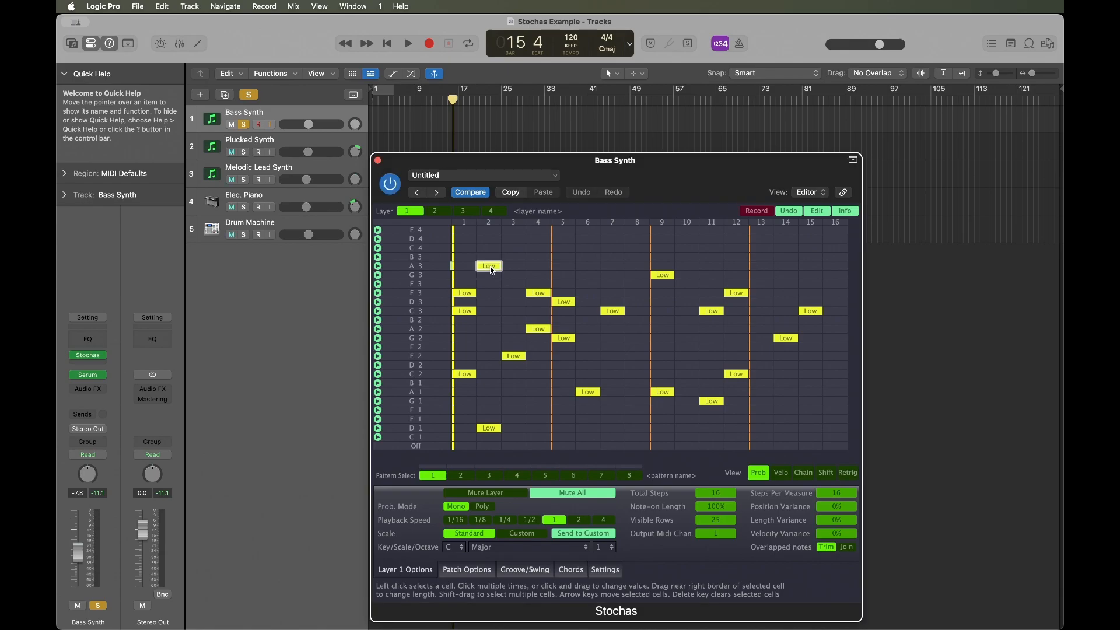
{"action": "left_click", "coordinate": [519, 269]}
{"action": "left_click", "coordinate": [539, 268]}
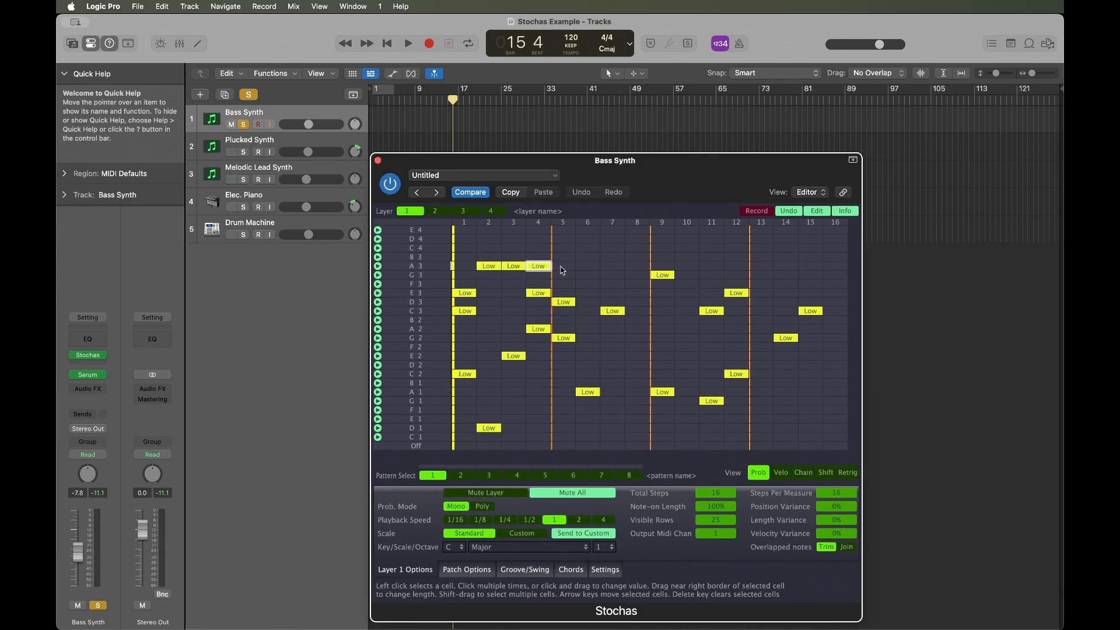
{"action": "left_click", "coordinate": [563, 269]}
Delete the added row A 3 cells at steps 2 to 5, and select the E 3 cell at step 1.
{"action": "key", "text": "Delete"}
{"action": "left_click", "coordinate": [538, 268]}
{"action": "key", "text": "Delete"}
{"action": "left_click", "coordinate": [520, 268]}
{"action": "key", "text": "Delete"}
{"action": "left_click", "coordinate": [498, 269]}
{"action": "key", "text": "Delete"}
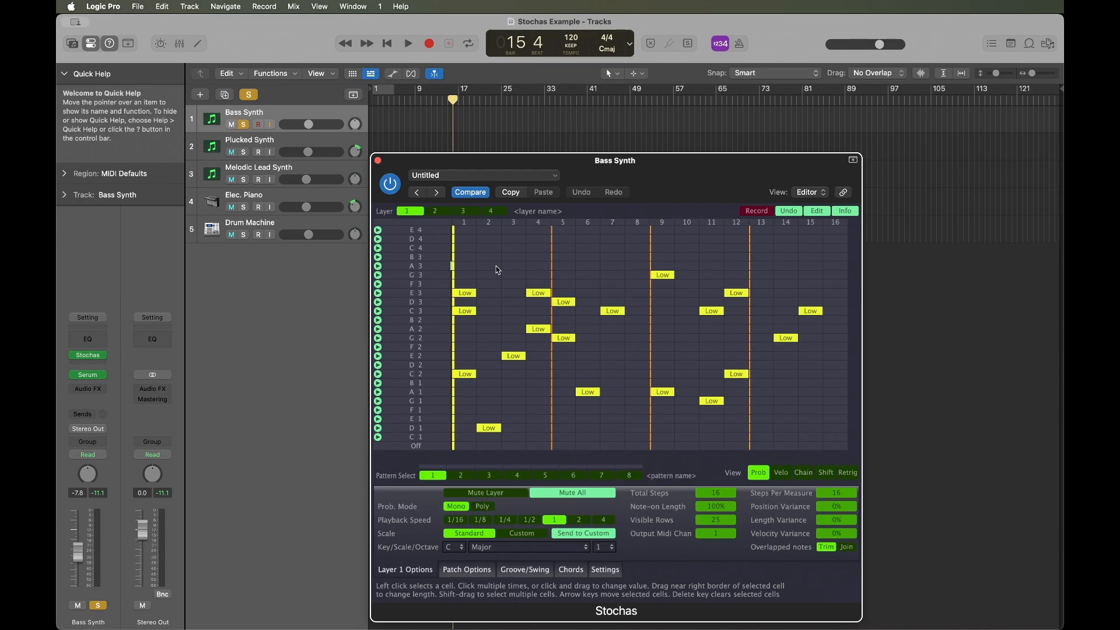
{"action": "left_click", "coordinate": [466, 294]}
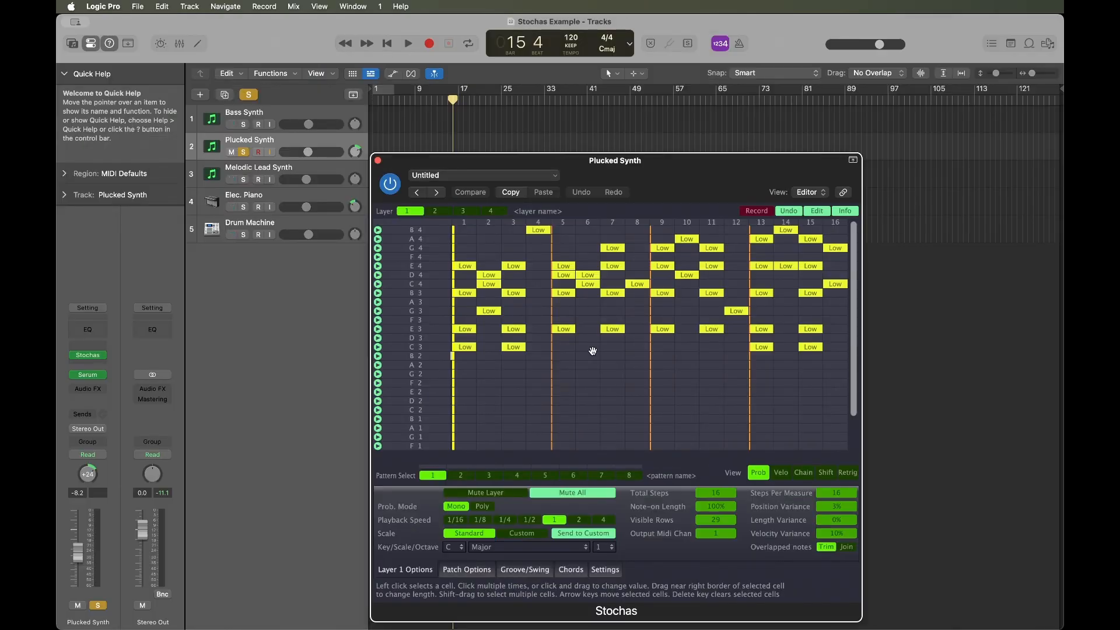
Examine the Plucked Synth pattern down to its lowest rows and play it from the start of the project.
{"action": "scroll", "coordinate": [593, 350], "scroll_direction": "down", "scroll_amount": 1}
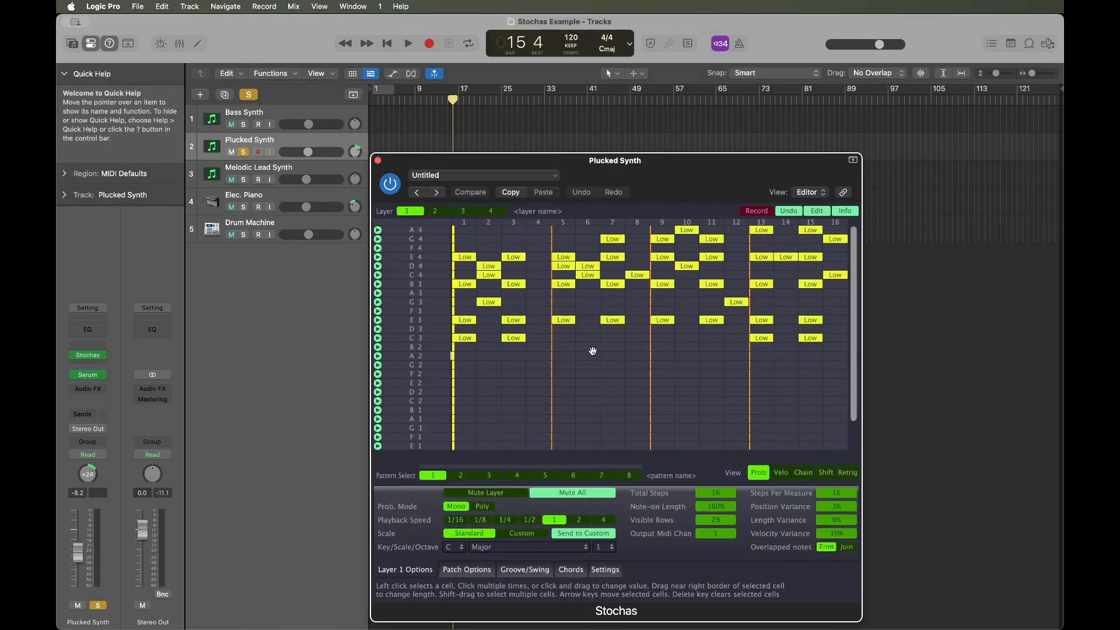
{"action": "scroll", "coordinate": [592, 351], "scroll_direction": "down", "scroll_amount": 3}
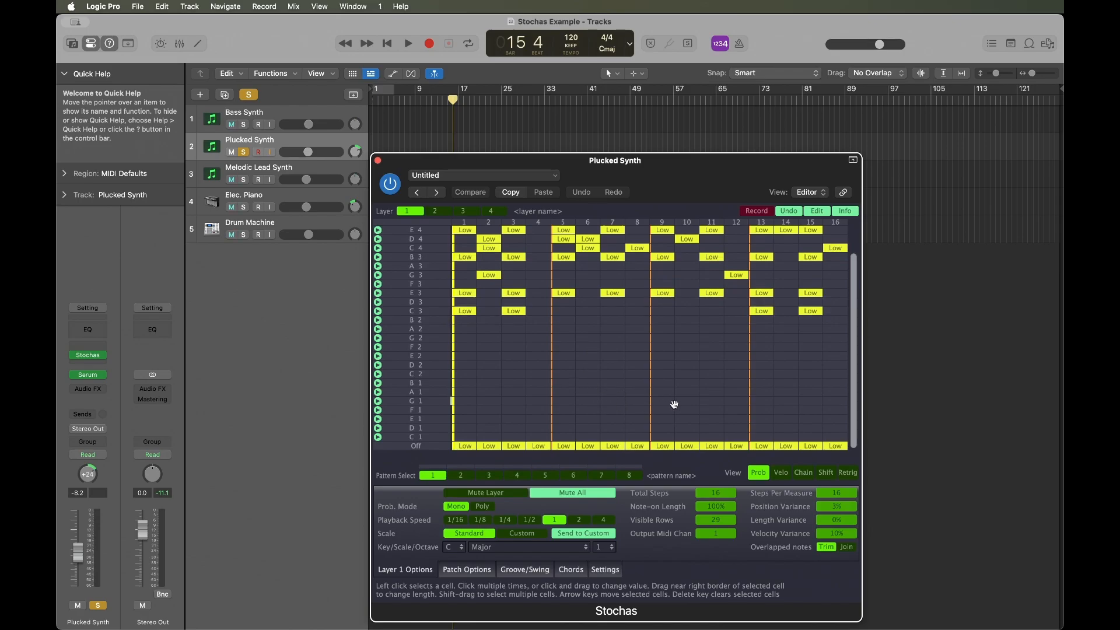
{"action": "key", "text": "Return"}
{"action": "key", "text": "space"}
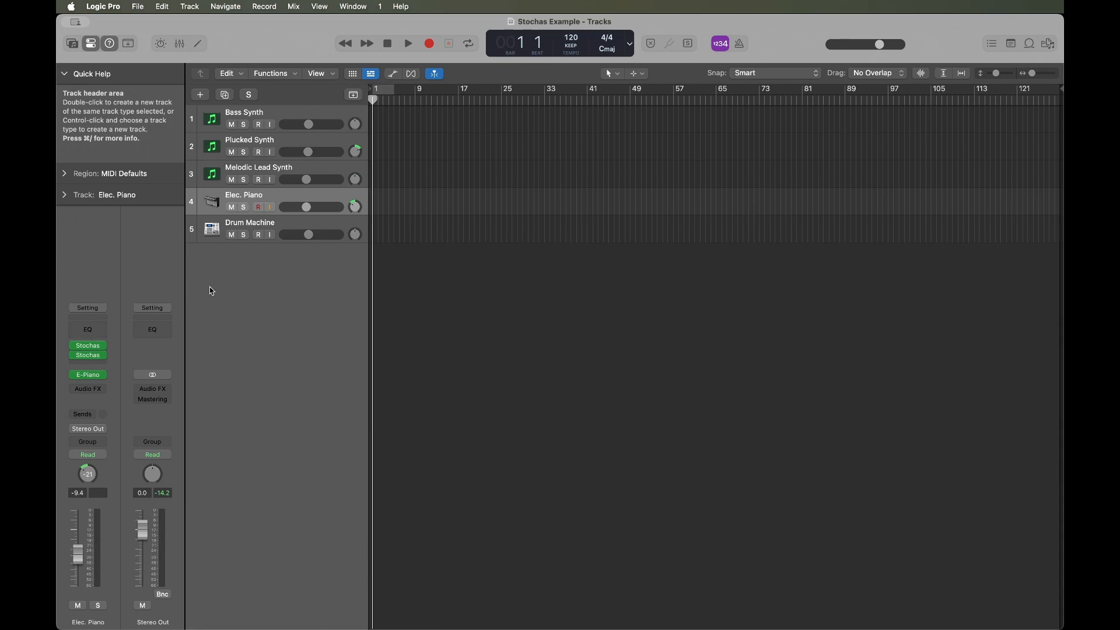
Solo the Elec. Piano track and play it with its two Stochas instances.
{"action": "mouse_move", "coordinate": [101, 357]}
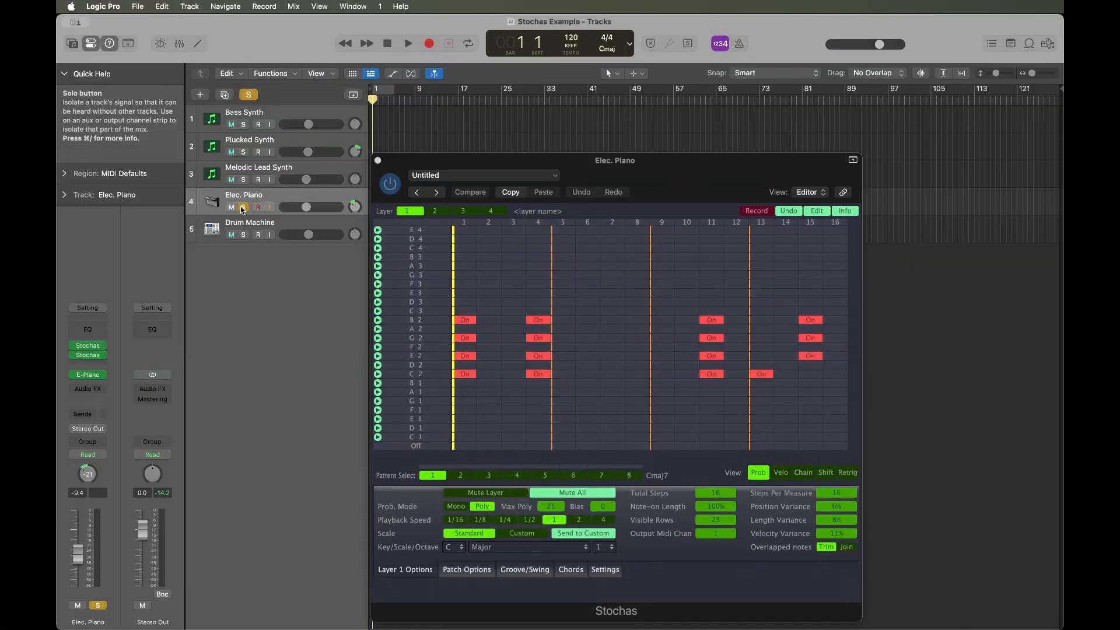
{"action": "left_click", "coordinate": [242, 208]}
{"action": "key", "text": "space"}
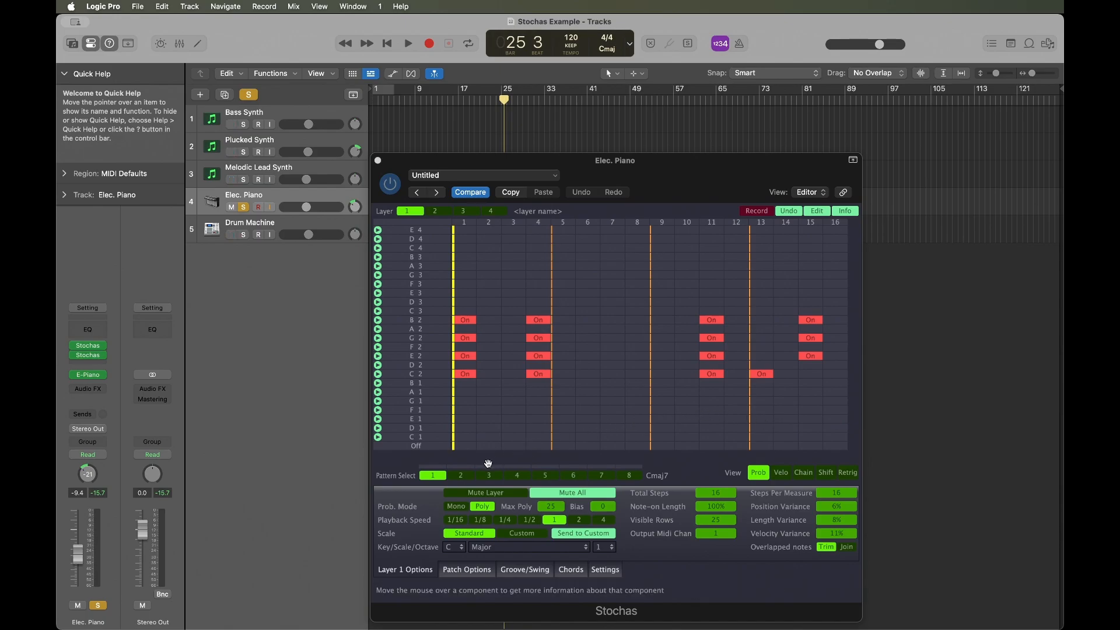
View patterns 2, 3 and 4 of the Elec. Piano chord sequence.
{"action": "left_click", "coordinate": [462, 476]}
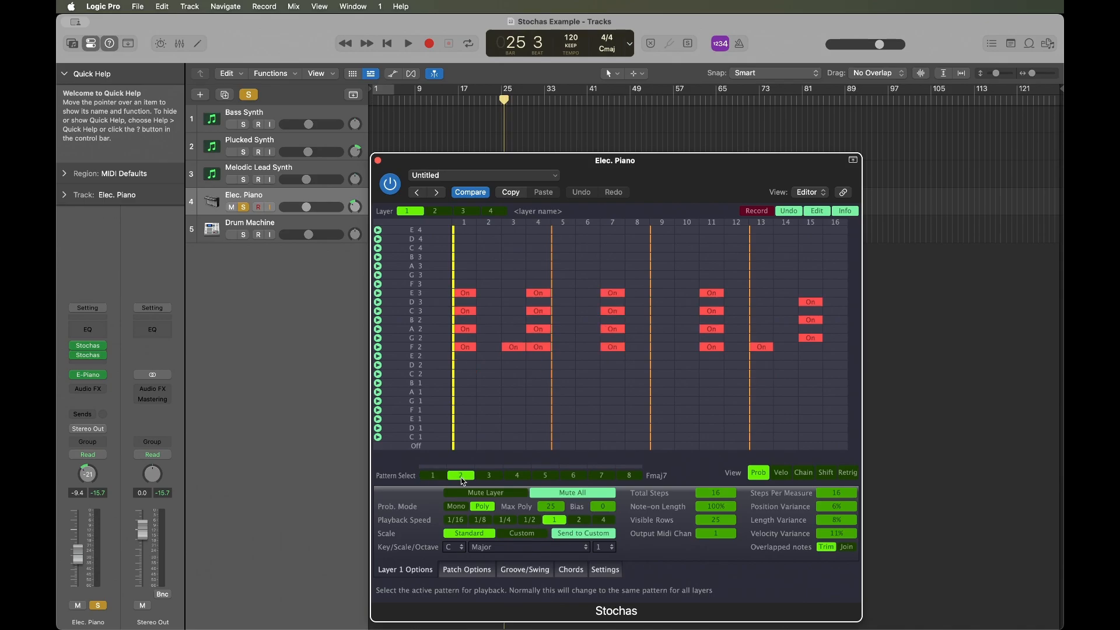
{"action": "left_click", "coordinate": [495, 477]}
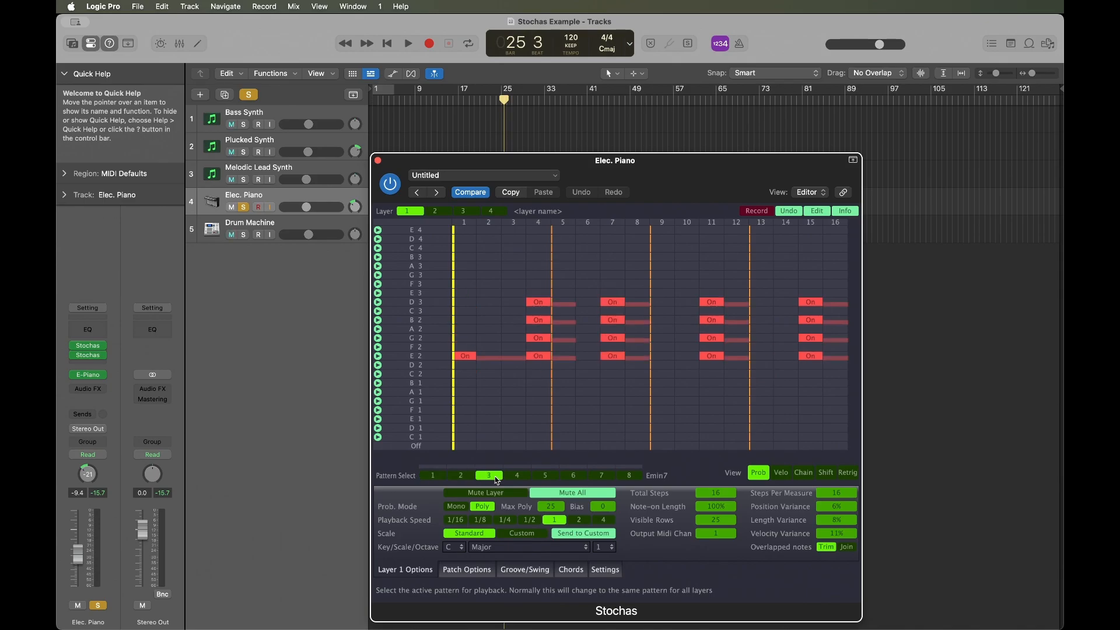
{"action": "left_click", "coordinate": [520, 478]}
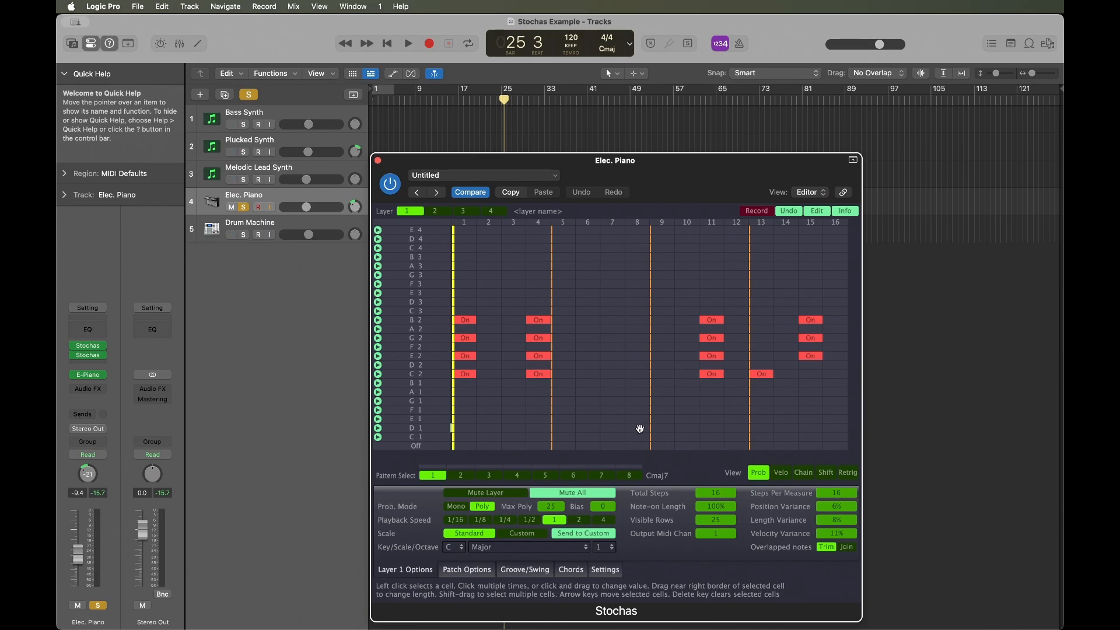
Review the Elec. Piano patch's MIDI mapping and the action types available for its first entry.
{"action": "left_click", "coordinate": [470, 571]}
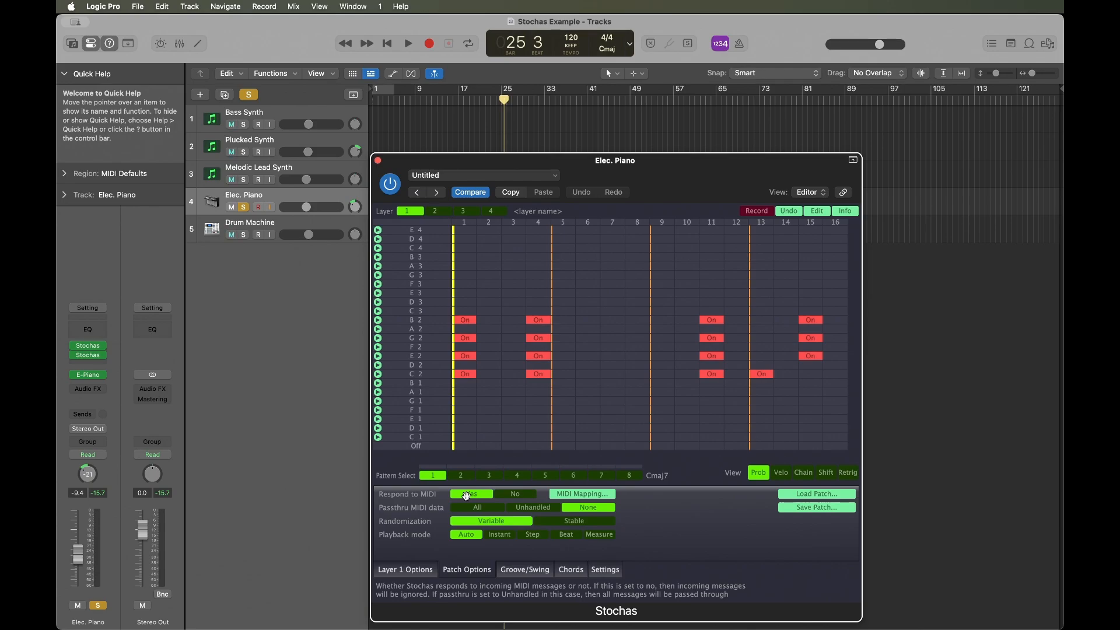
{"action": "left_click", "coordinate": [579, 495]}
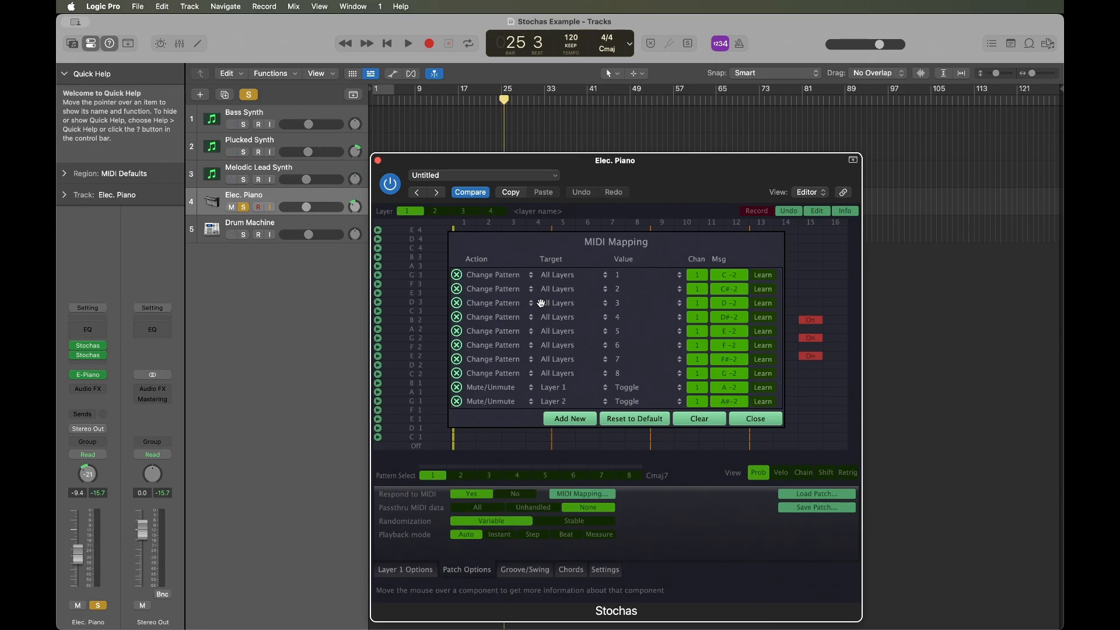
{"action": "left_click", "coordinate": [514, 280]}
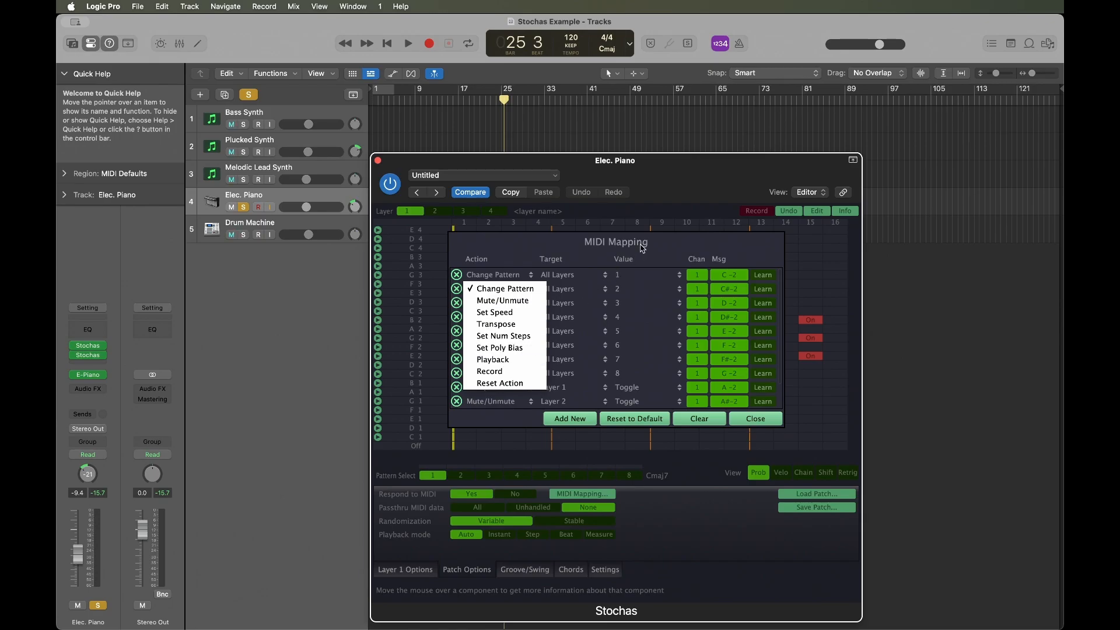
{"action": "left_click", "coordinate": [668, 241]}
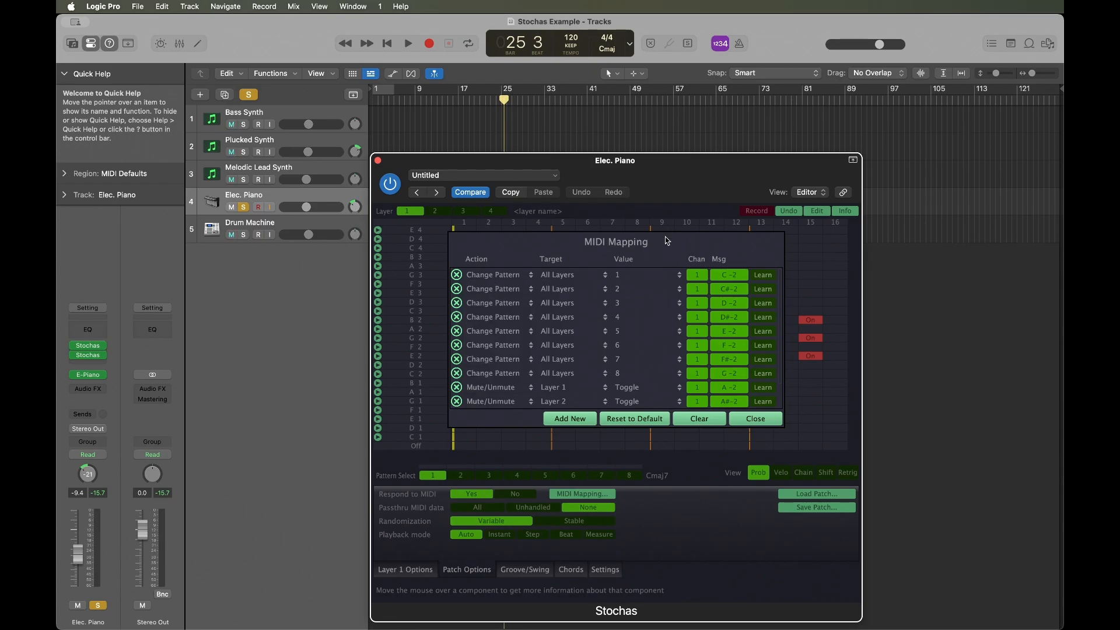
{"action": "left_click", "coordinate": [743, 420]}
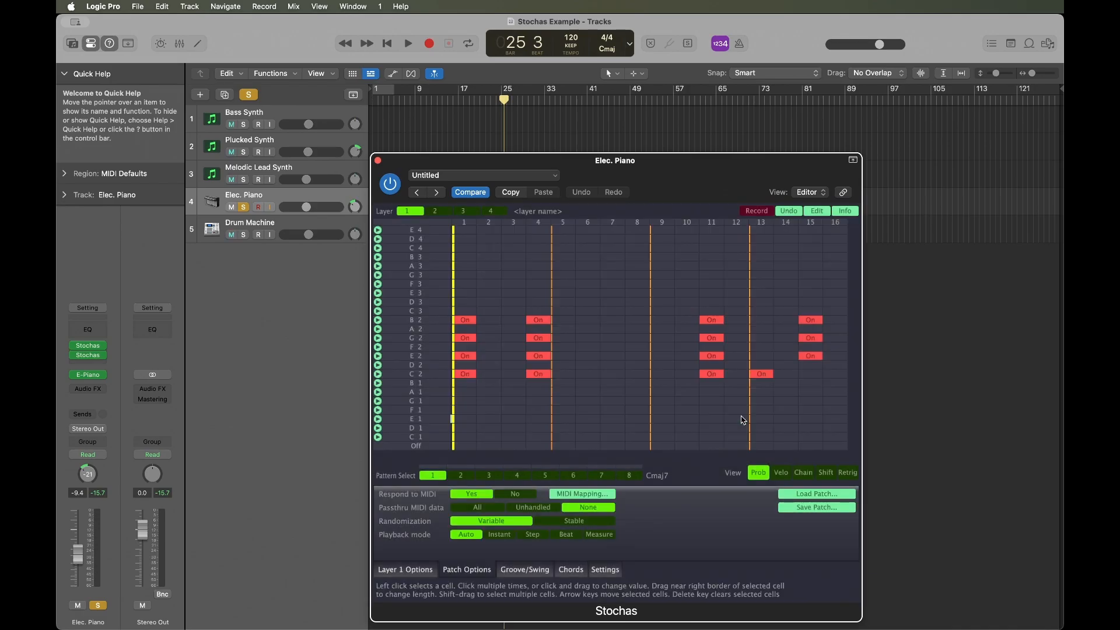
Open the first Stochas instance on the Elec. Piano track and move its window higher.
{"action": "left_click", "coordinate": [89, 346]}
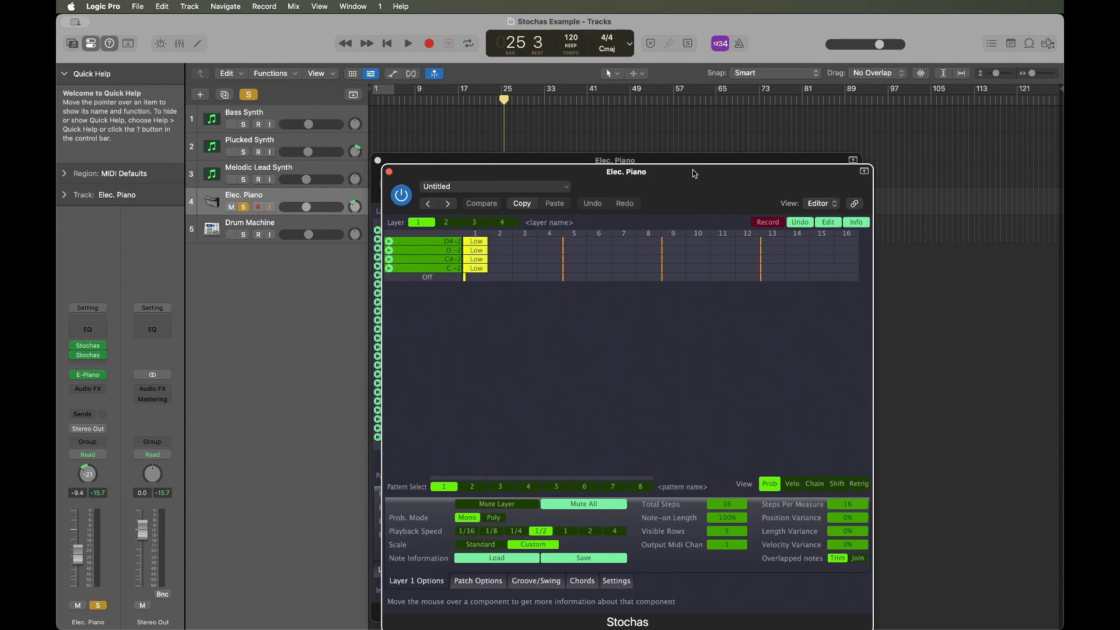
{"action": "left_click_drag", "start_coordinate": [695, 174], "coordinate": [691, 111]}
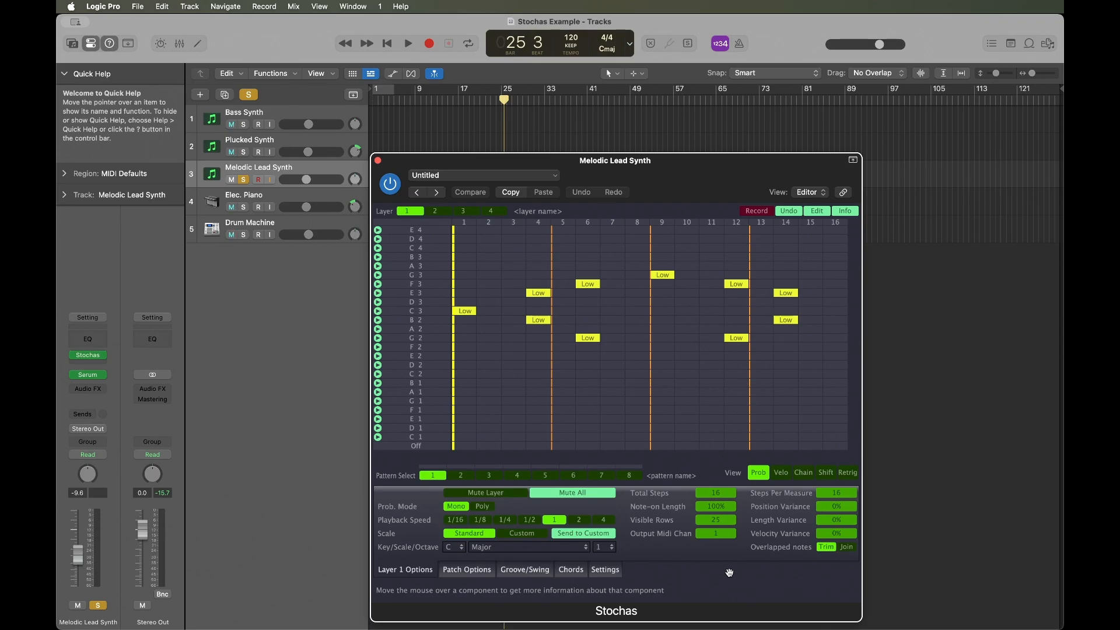
Try chaining the Melodic Lead Synth's G 2 cells at steps 6 and 12, clear those chains and play the pattern.
{"action": "left_click", "coordinate": [803, 472]}
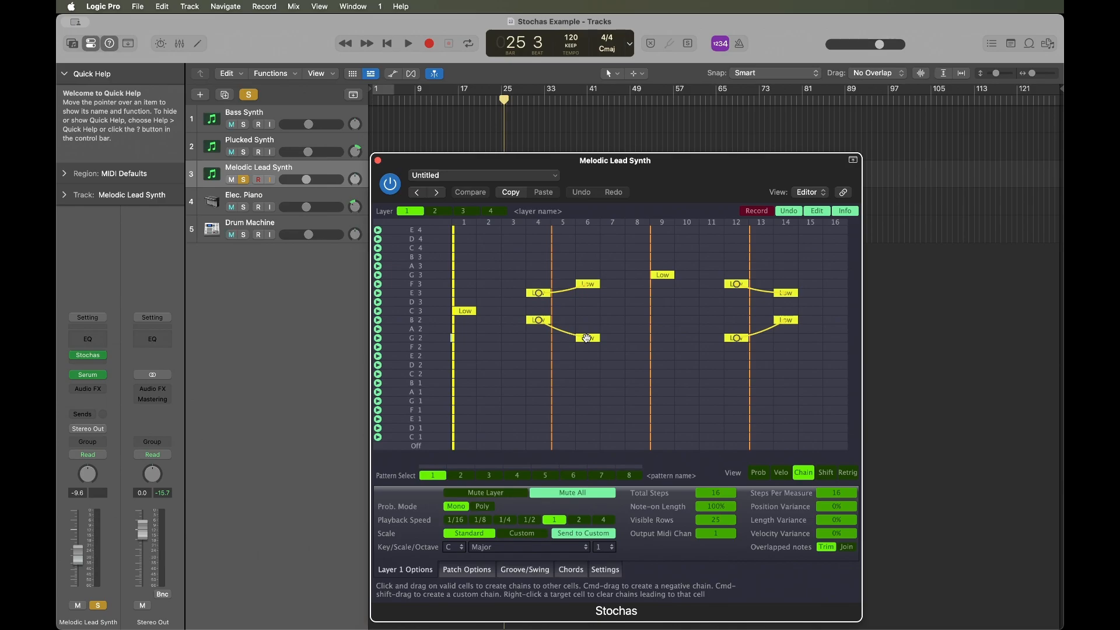
{"action": "left_click_drag", "start_coordinate": [588, 338], "coordinate": [743, 339]}
{"action": "right_click", "coordinate": [742, 339]}
{"action": "left_click_drag", "start_coordinate": [742, 339], "coordinate": [588, 338]}
{"action": "right_click", "coordinate": [740, 338]}
{"action": "key", "text": "space"}
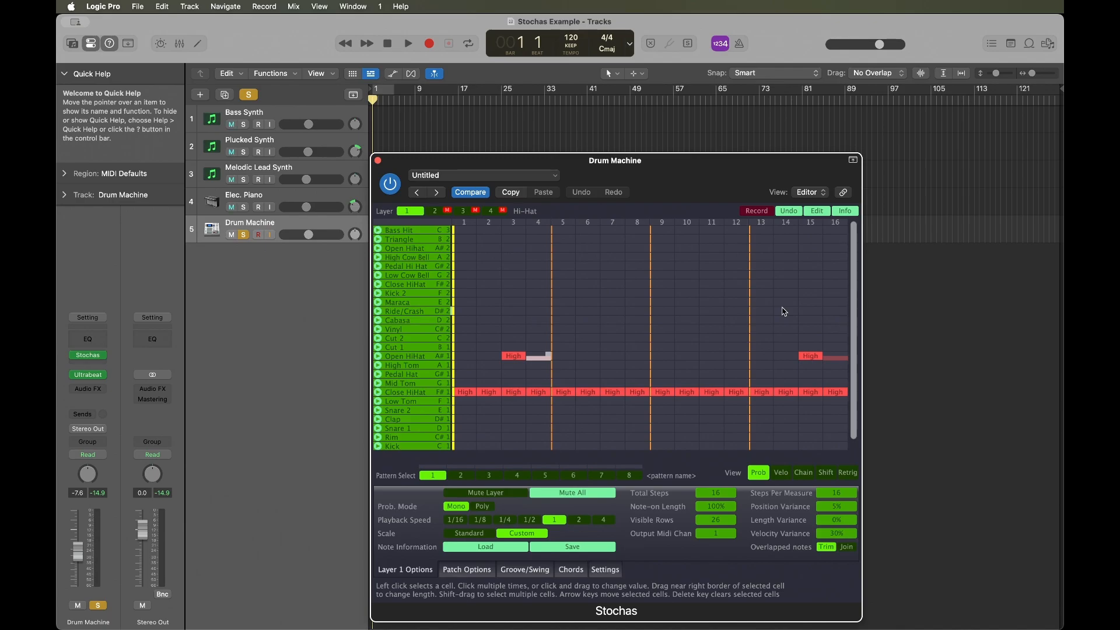
Try to lengthen the Open HiHat cell at step 3 of the Drum Machine's Hi-Hat layer.
{"action": "left_click", "coordinate": [513, 355]}
{"action": "mouse_move", "coordinate": [545, 361]}
{"action": "left_mouse_down"}
{"action": "mouse_move", "coordinate": [598, 356]}
{"action": "mouse_move", "coordinate": [567, 361]}
{"action": "left_mouse_up"}
Adjust the groove percentage of step 2 for the Drum Machine's Hi-Hat layer and play the result.
{"action": "left_click", "coordinate": [517, 571]}
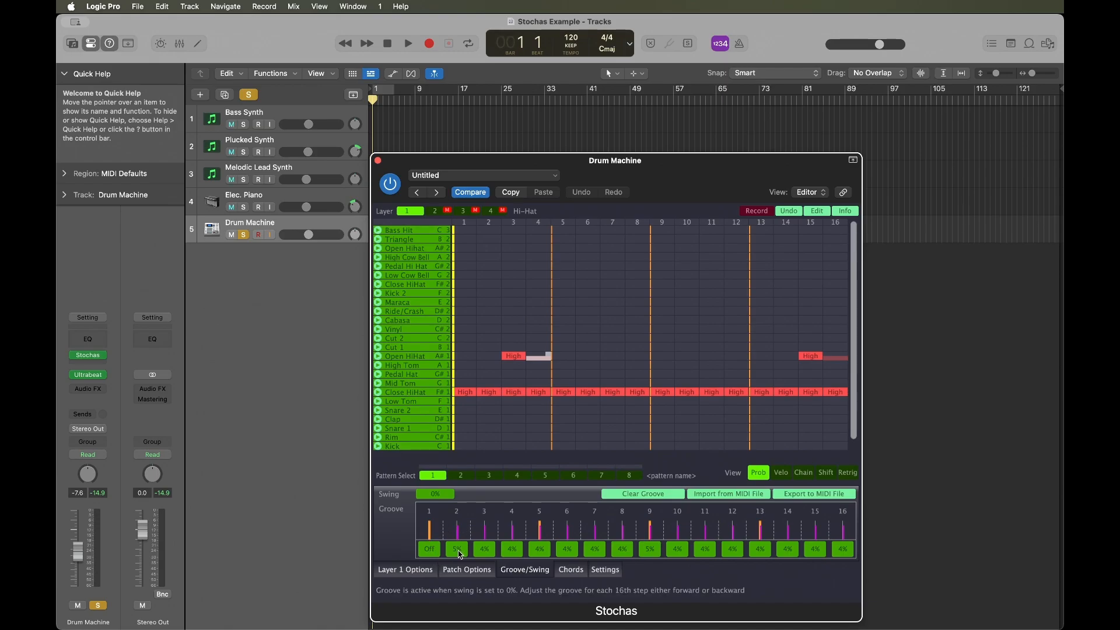
{"action": "mouse_move", "coordinate": [461, 555]}
{"action": "left_mouse_down"}
{"action": "mouse_move", "coordinate": [465, 532]}
{"action": "mouse_move", "coordinate": [470, 556]}
{"action": "left_mouse_up"}
{"action": "key", "text": "space"}
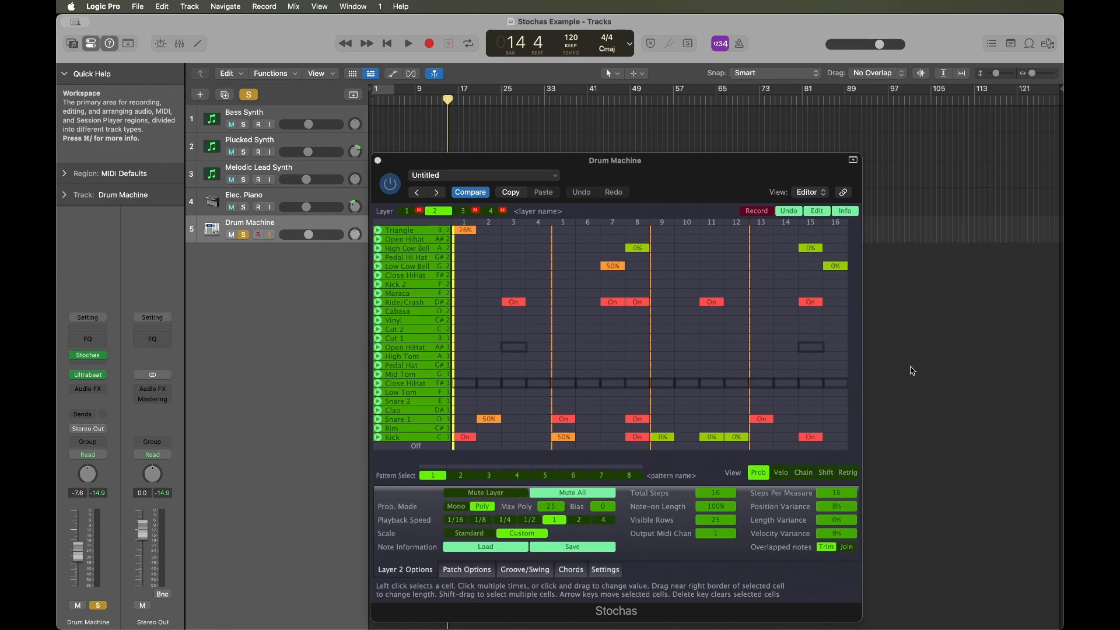
Display the cell chains on layer 2 of the Drum Machine and play the pattern.
{"action": "left_click", "coordinate": [804, 473]}
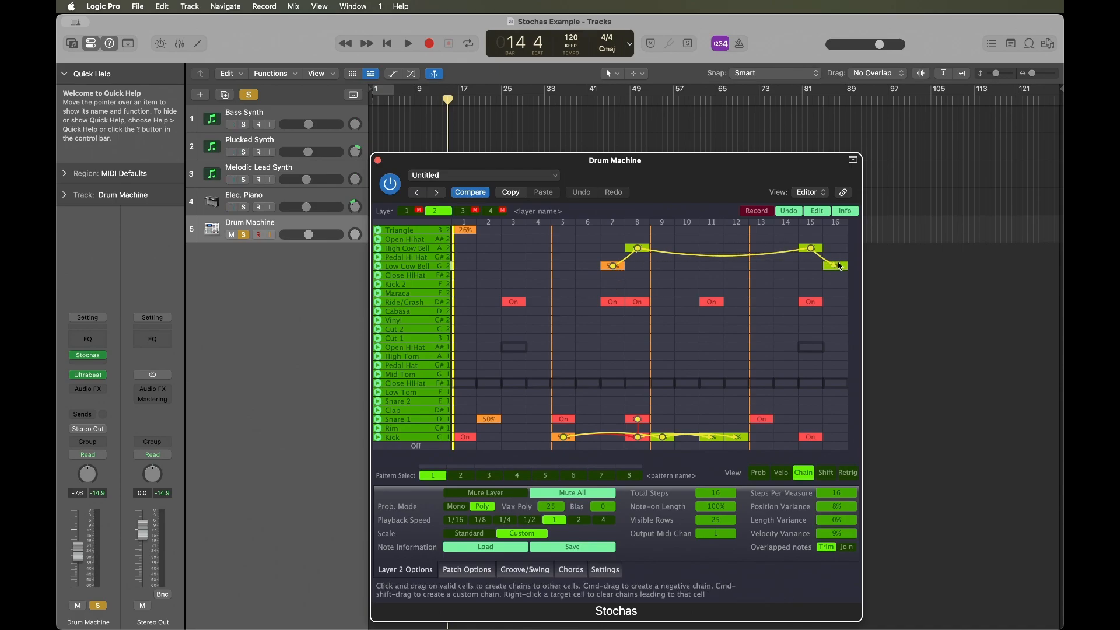
{"action": "key", "text": "space"}
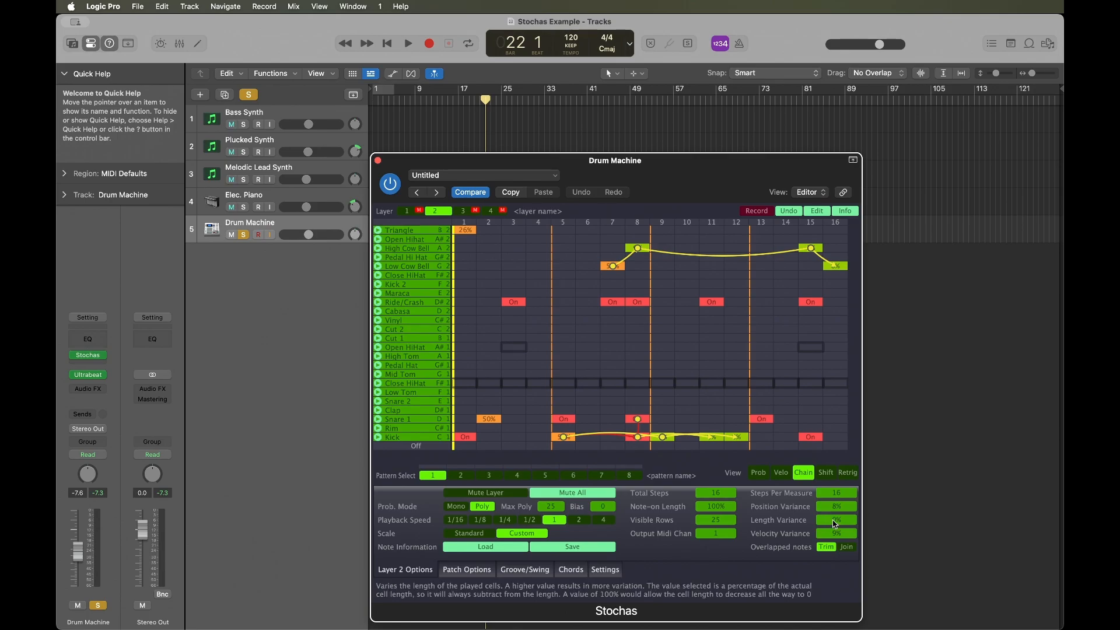
Inspect layer 2's length variance, cell velocities and cell shift values in the Drum Machine pattern.
{"action": "left_click", "coordinate": [850, 519]}
{"action": "left_click", "coordinate": [781, 475]}
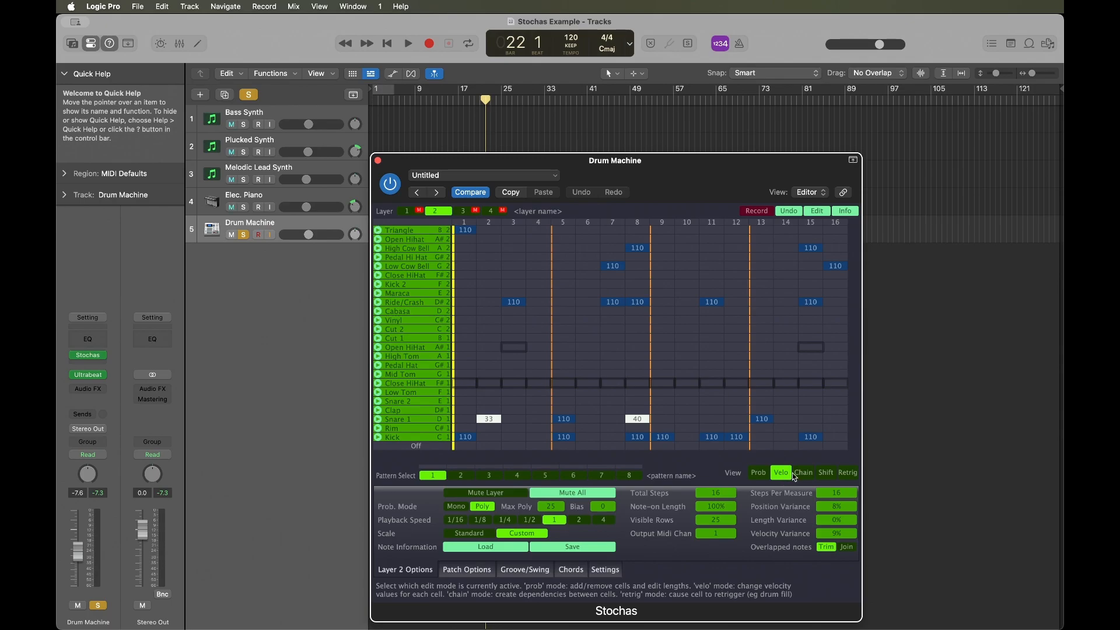
{"action": "left_click", "coordinate": [825, 474]}
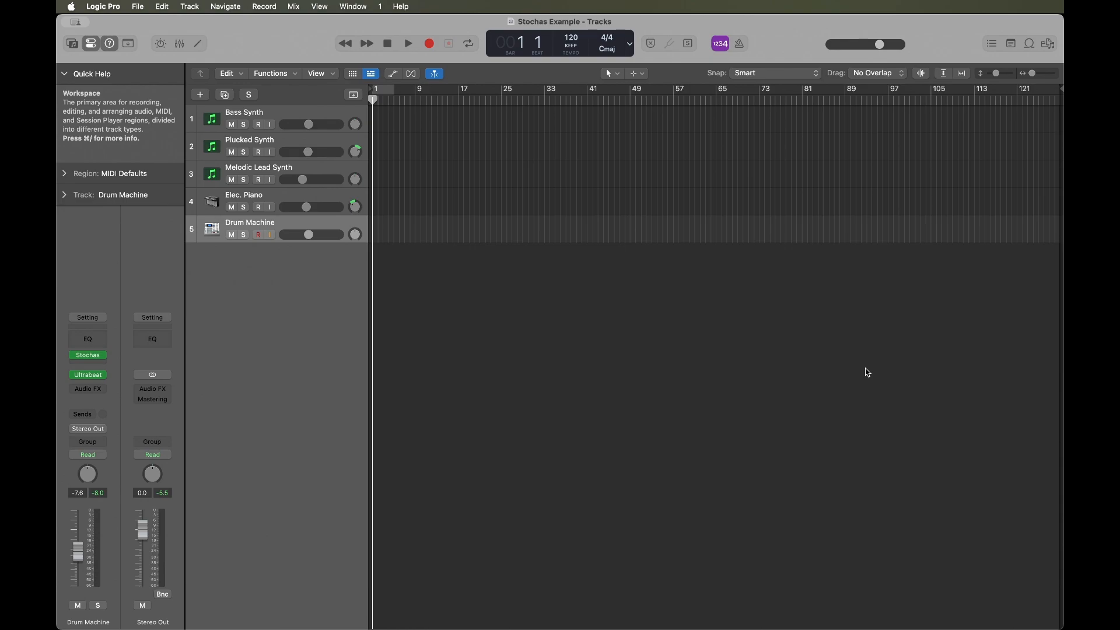
Play all five unsoloed tracks together from the start of the project.
{"action": "key", "text": "space"}
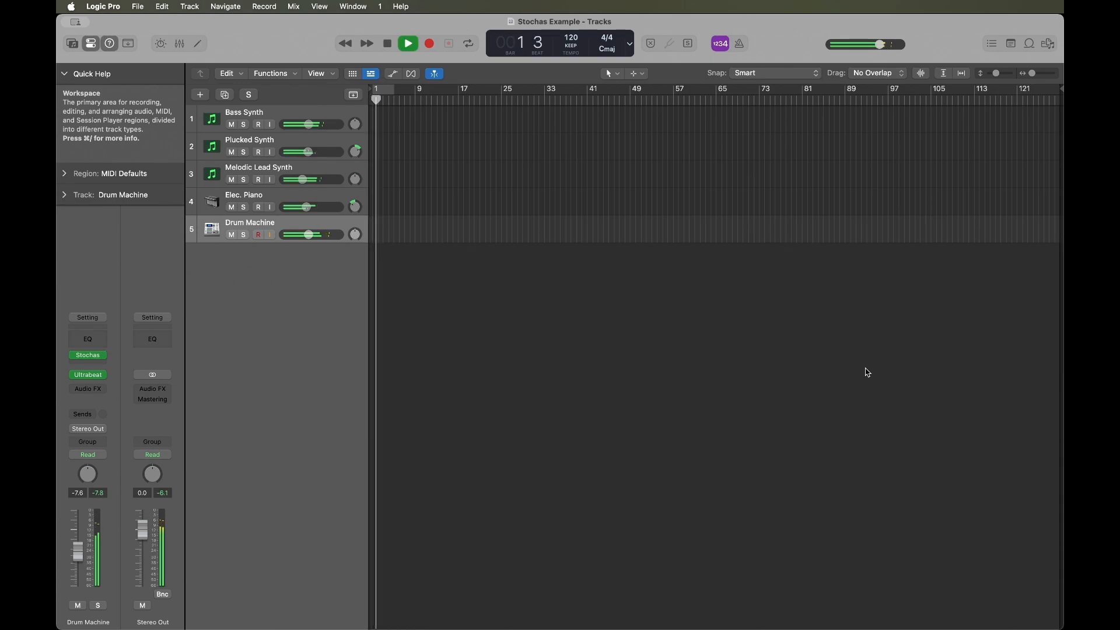